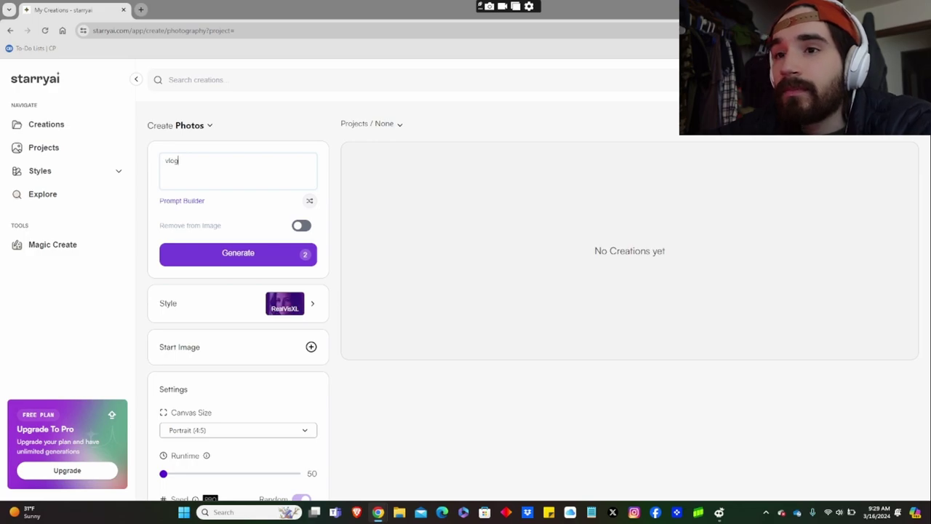
Complete the starryai photo prompt so it reads the channel name 'vlogingmedic'
type("gingmedic")
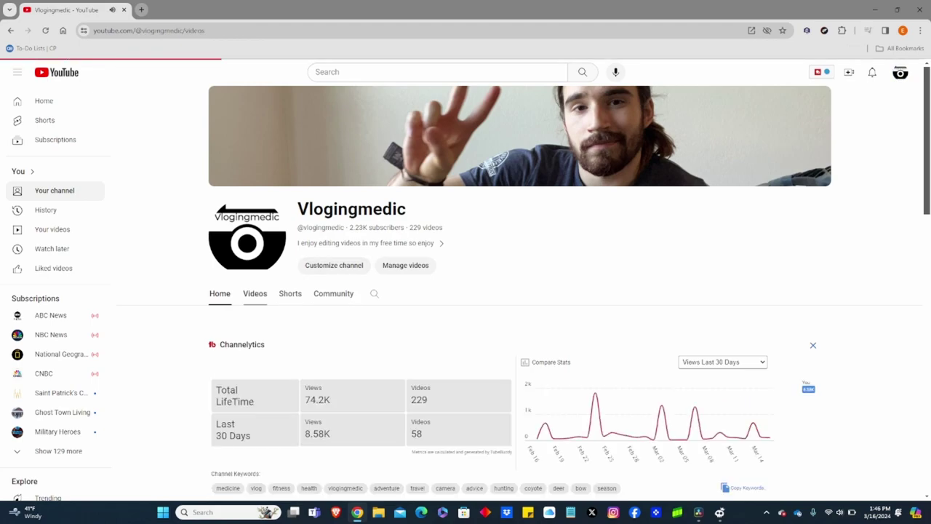
Show the Vlogingmedic channel's Videos tab and scroll down through its video titles
left_click(255, 294)
scroll(255, 293, "down", 2)
scroll(255, 293, "down", 2)
scroll(282, 327, "down", 3)
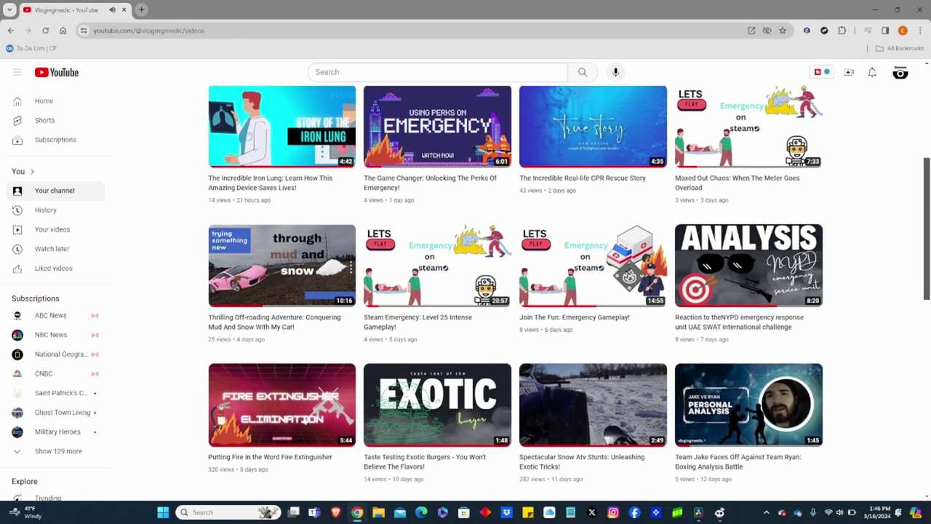
scroll(516, 291, "down", 3)
scroll(516, 291, "down", 2)
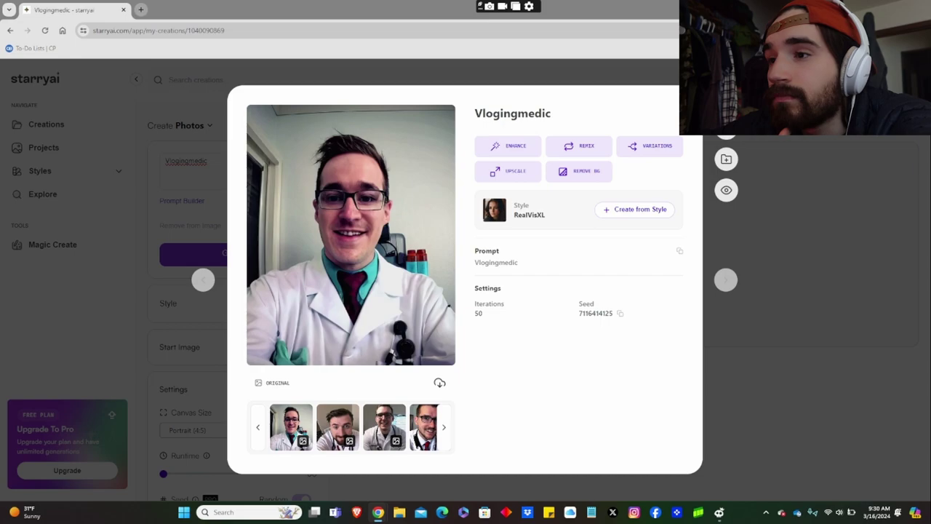
Step through the generated Vlogingmedic portraits up to the fourth variation
key("Right")
key("Right")
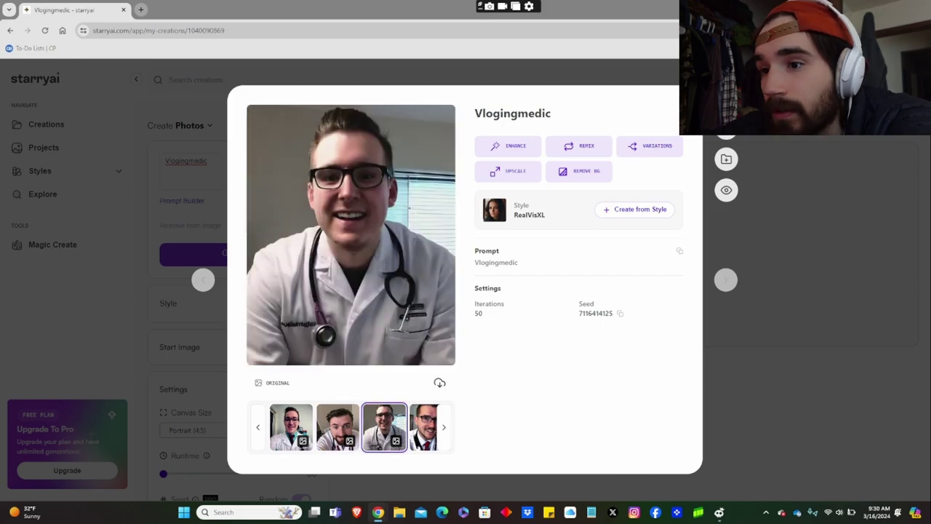
key("Right")
key("Right")
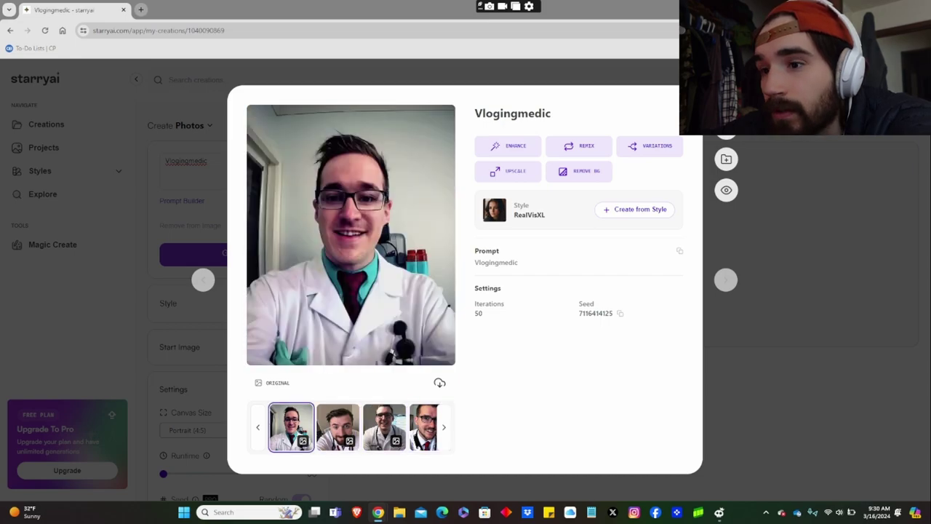
key("Right")
key("Right")
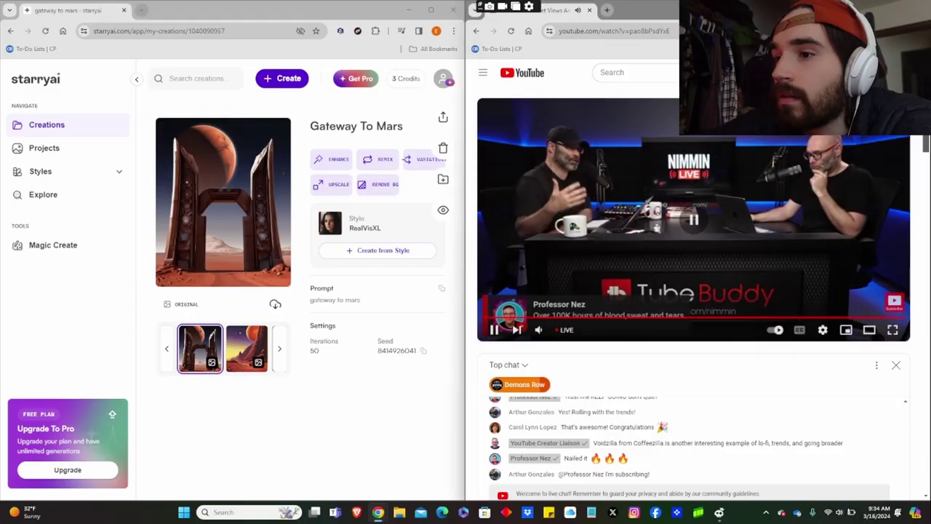
Maximize starryai and flip between the first three Gateway To Mars variations, including the rover and arch scenes
key("super+Up")
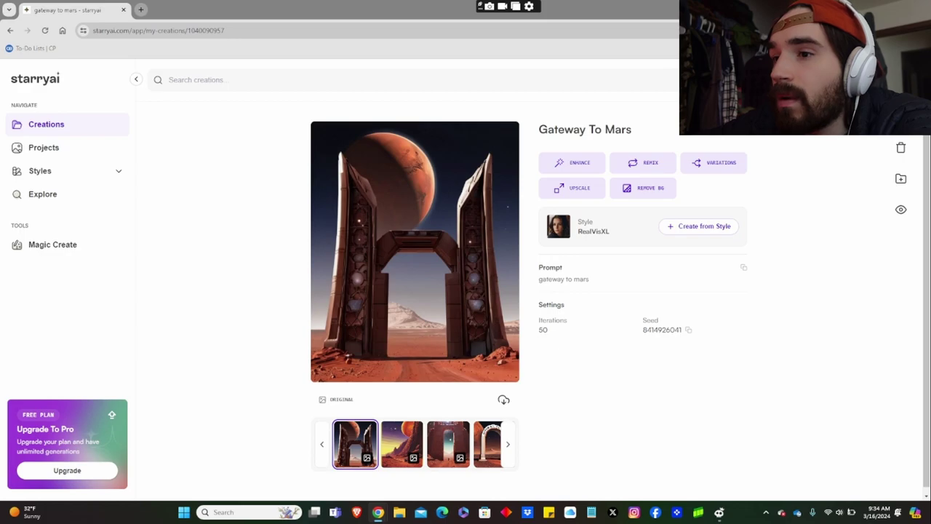
key("Right")
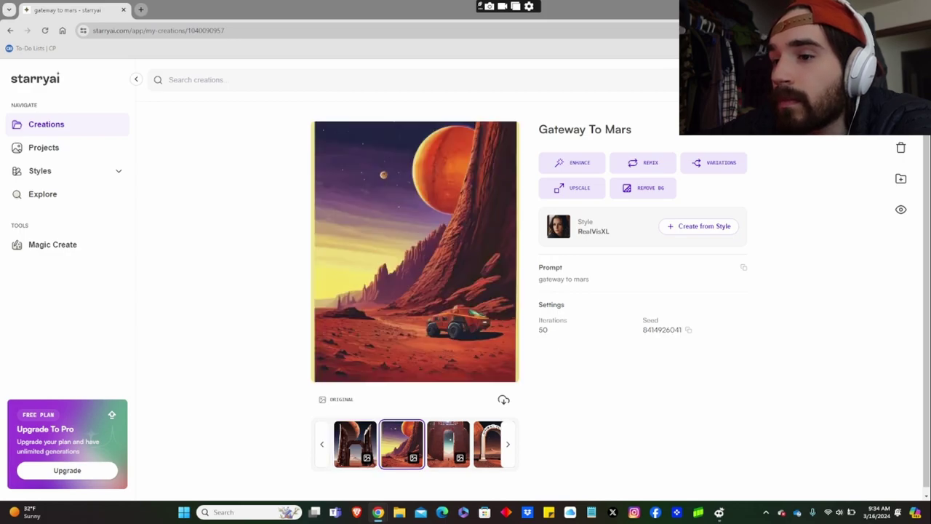
key("Left")
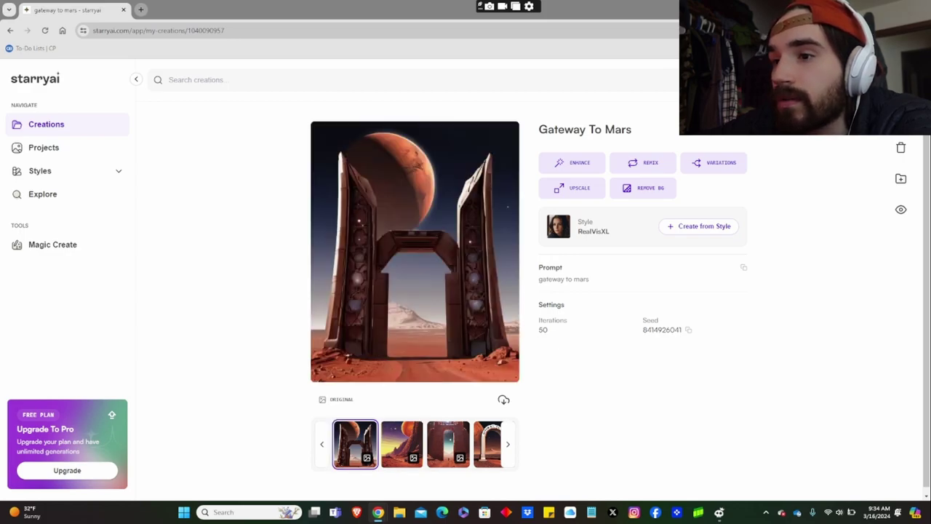
key("Right")
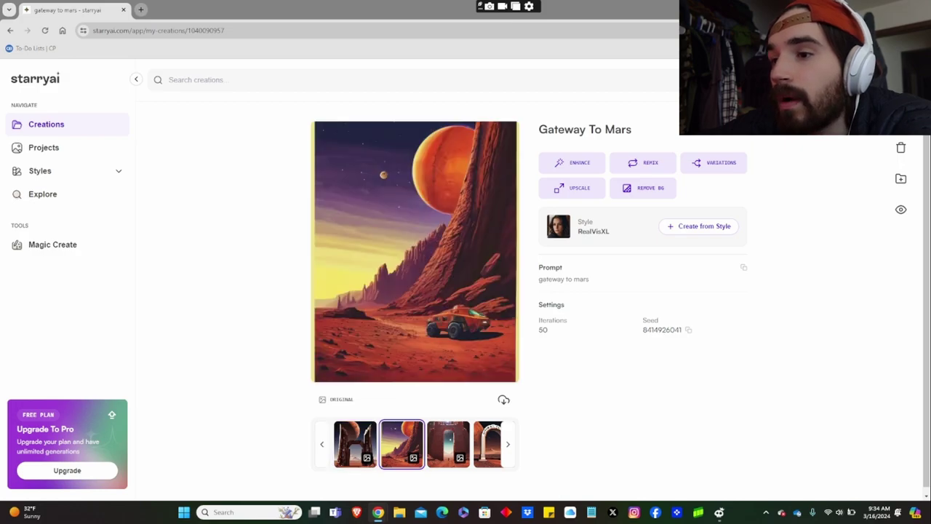
key("Right")
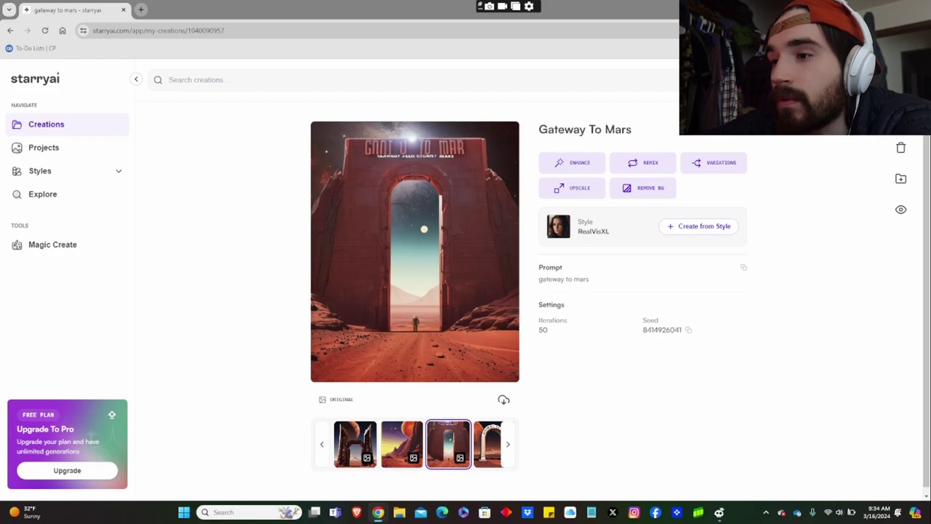
Check the image's save options, then revisit the fourth and first Mars variations
right_click(457, 348)
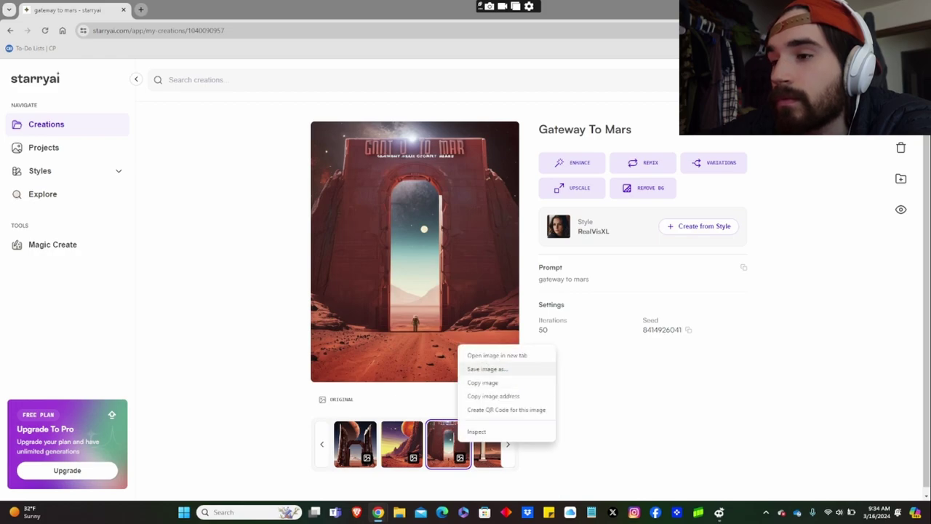
left_click(491, 444)
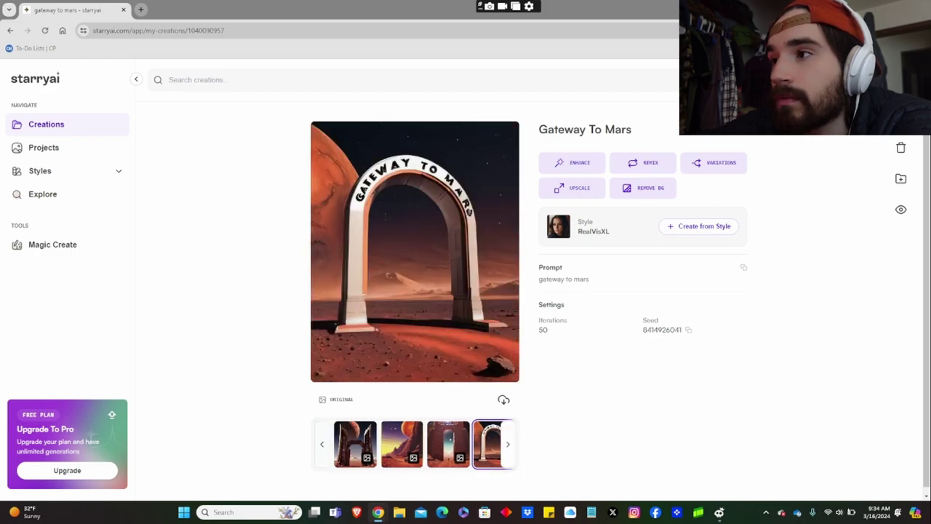
left_click(355, 444)
key("Right")
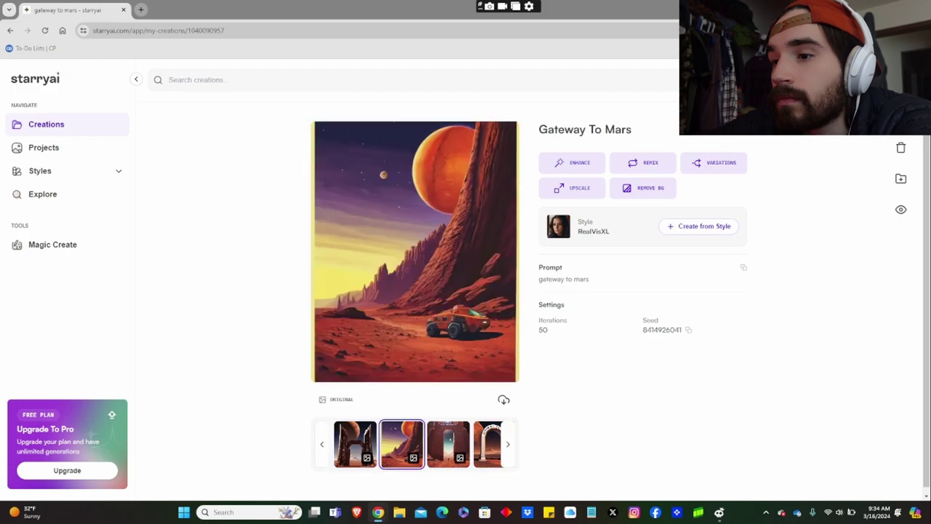
key("Right")
key("Right")
key("Left")
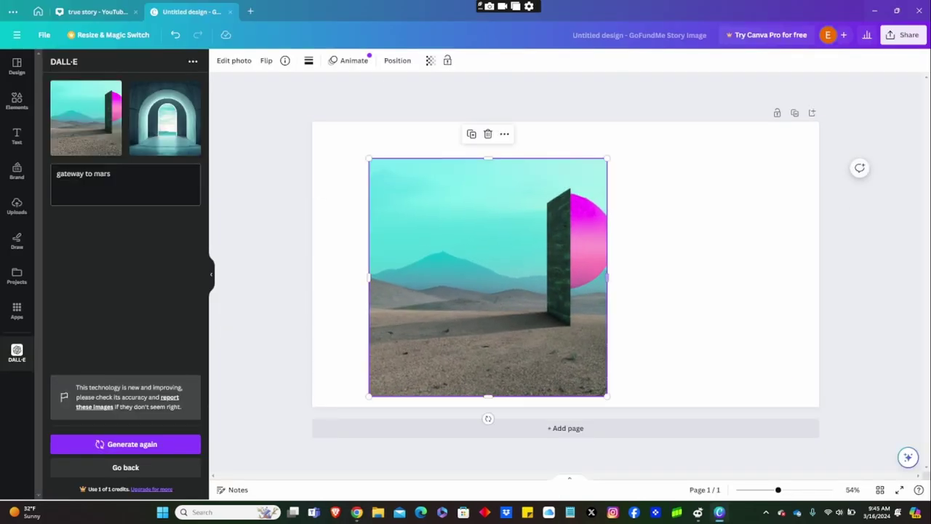
Remove the arch and desert Mars images from the page and generate DALL·E images for 'iron lung'
left_click(164, 118)
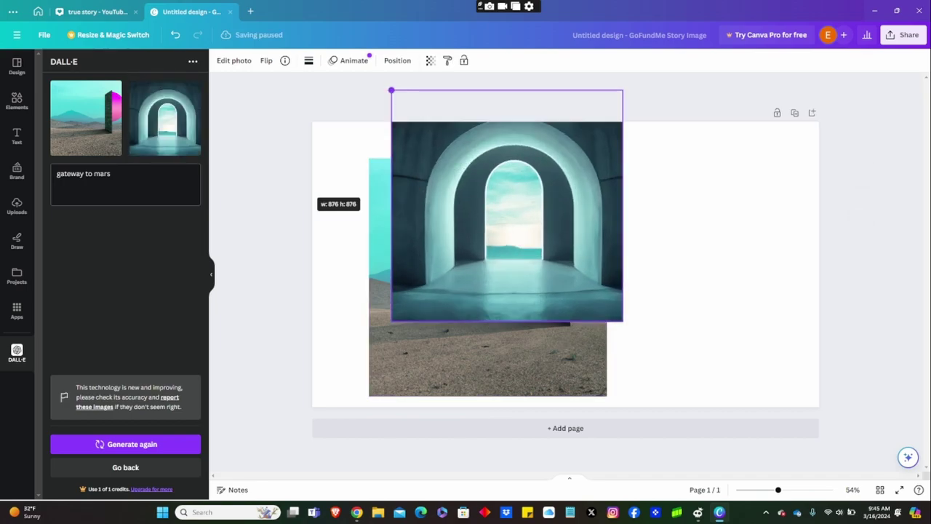
key("ctrl+z")
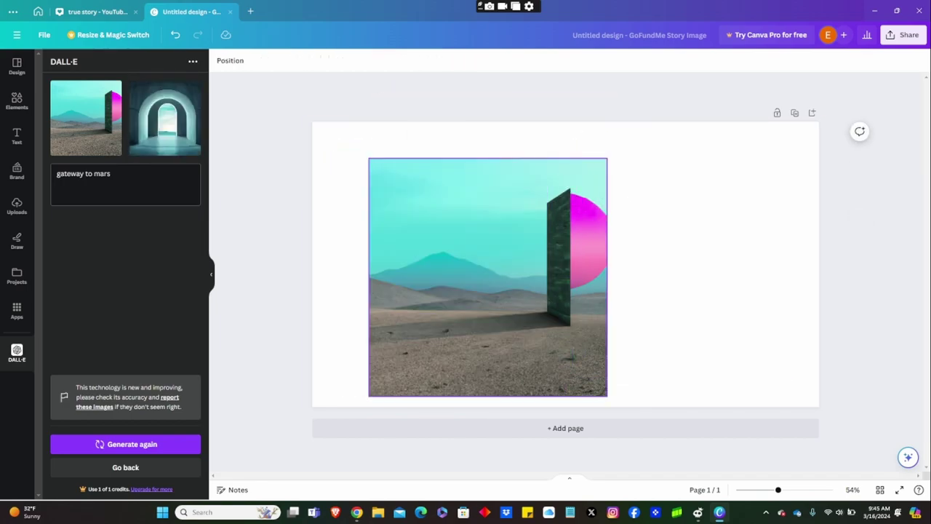
key("ctrl+z")
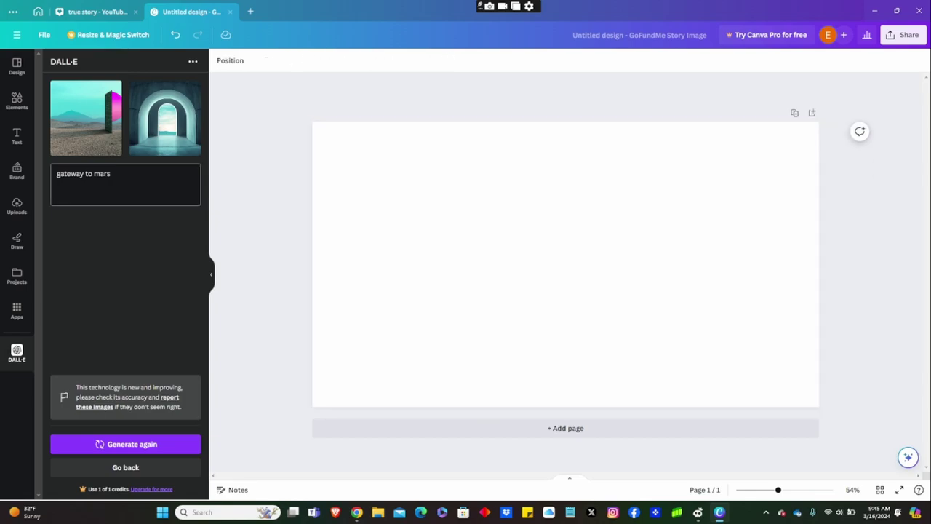
key("BackSpace")
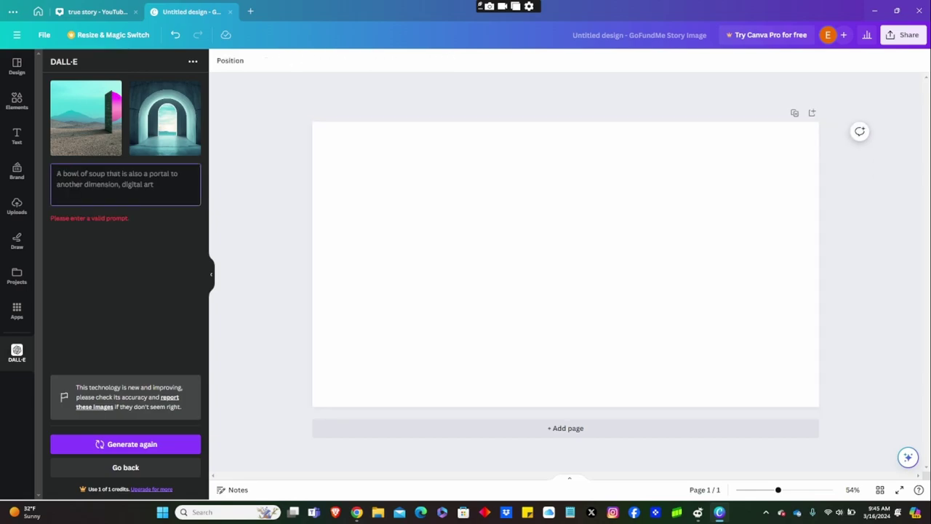
type("iron lung")
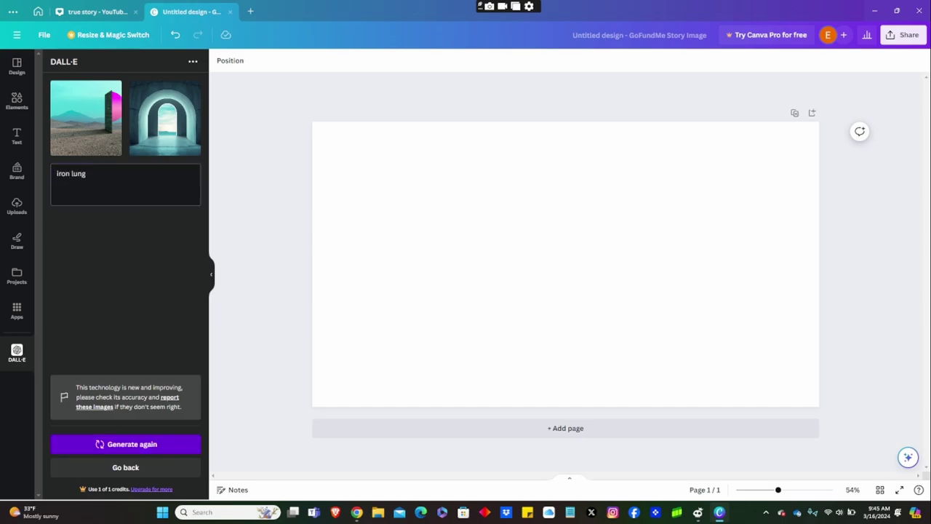
left_click(125, 444)
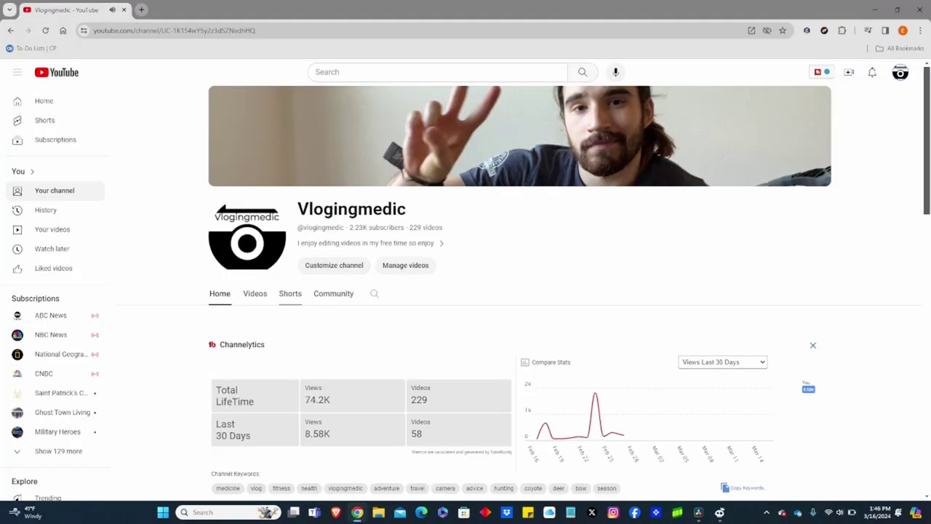
Scroll further down the Vlogingmedic video grid looking for more title ideas
scroll(515, 291, "down", 3)
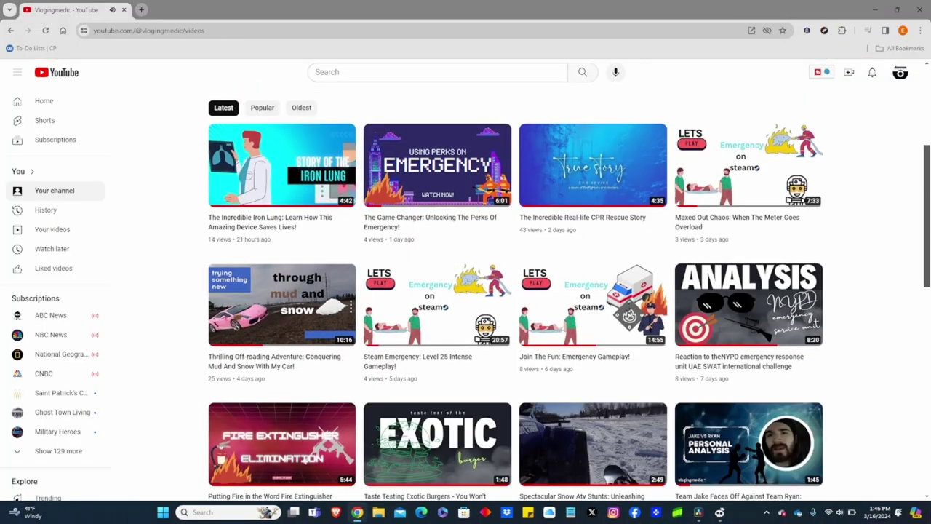
scroll(515, 291, "down", 3)
scroll(515, 291, "down", 3)
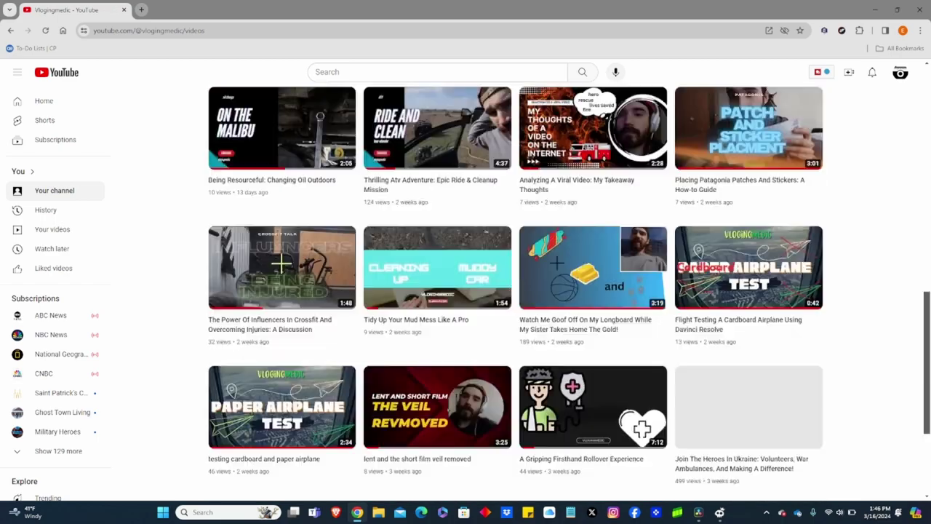
scroll(515, 291, "down", 2)
scroll(515, 291, "down", 1)
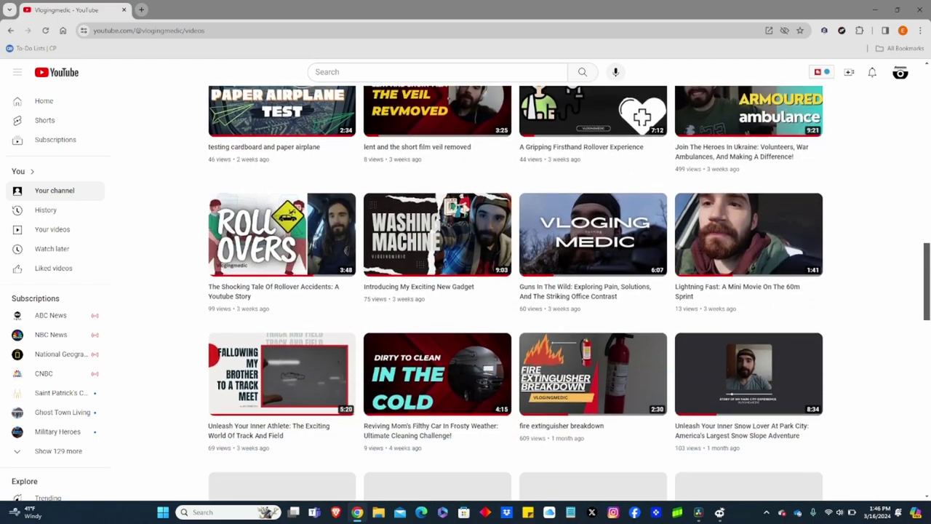
scroll(516, 291, "down", 3)
scroll(515, 291, "down", 3)
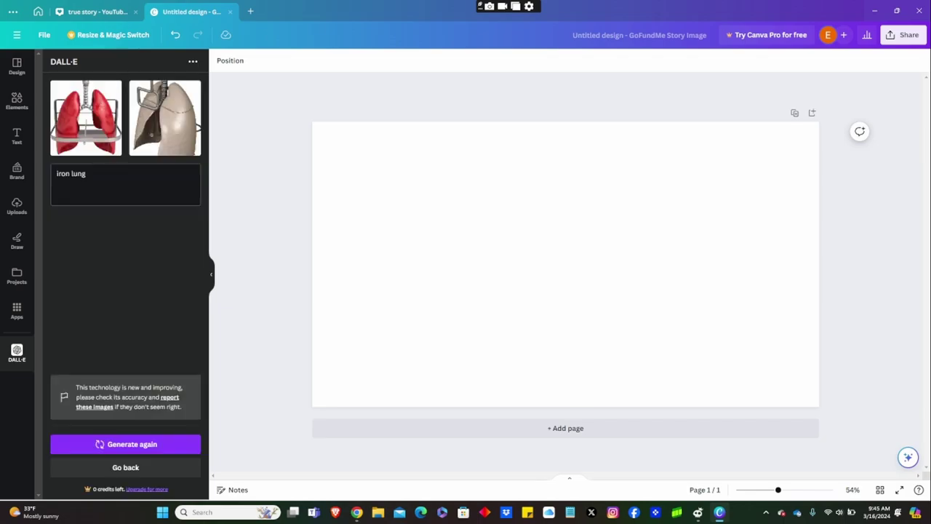
Add the red and grey iron lung images, placing the grey one left of the red
left_click(86, 118)
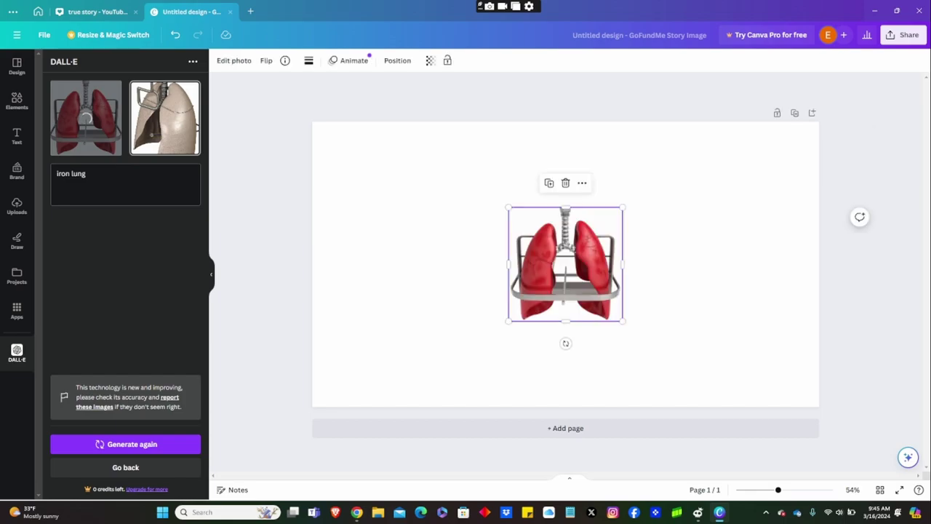
left_click(164, 118)
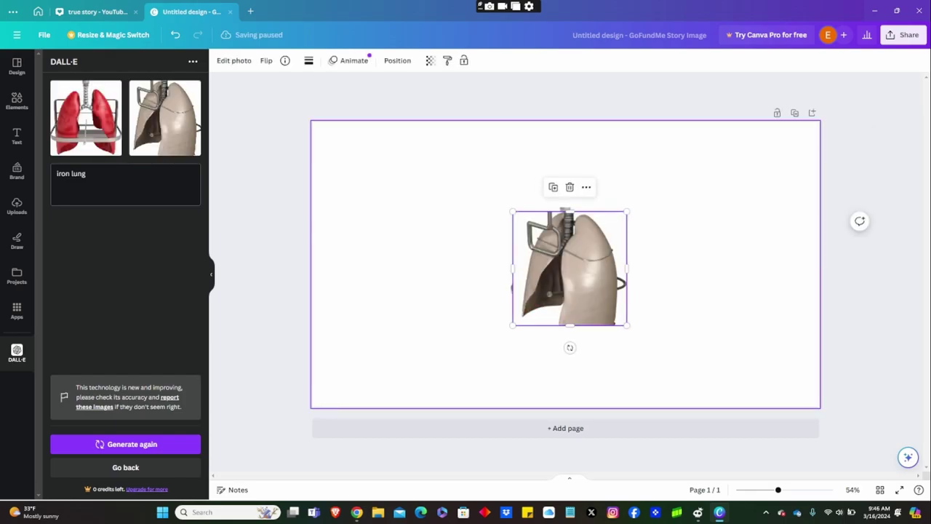
left_click_drag(570, 267, 422, 259)
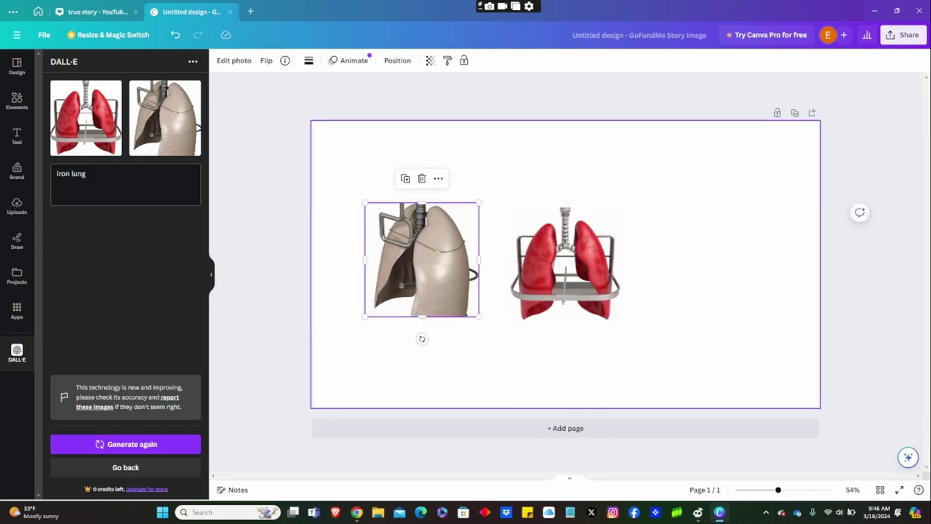
key("Escape")
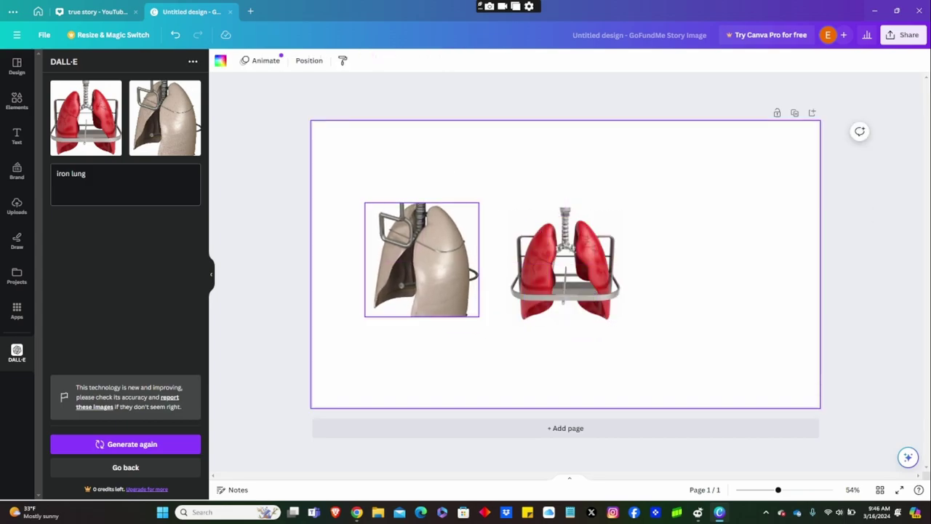
Delete both lung images and enter the 'space medicine' prompt in DALL·E
left_click_drag(359, 388, 669, 248)
key("Delete")
type("space medicin")
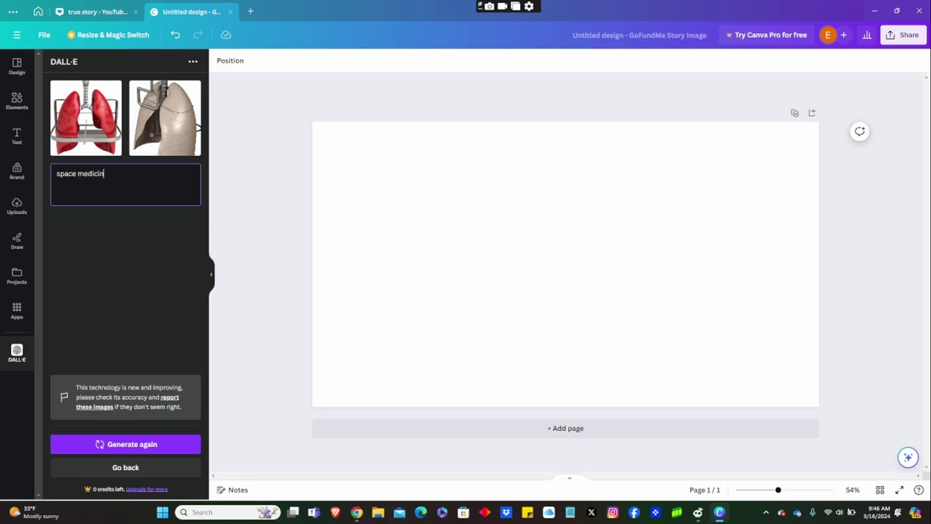
type("e")
key("Return")
Remove the extra blank line so the prompt reads just 'space medicine'
key("BackSpace")
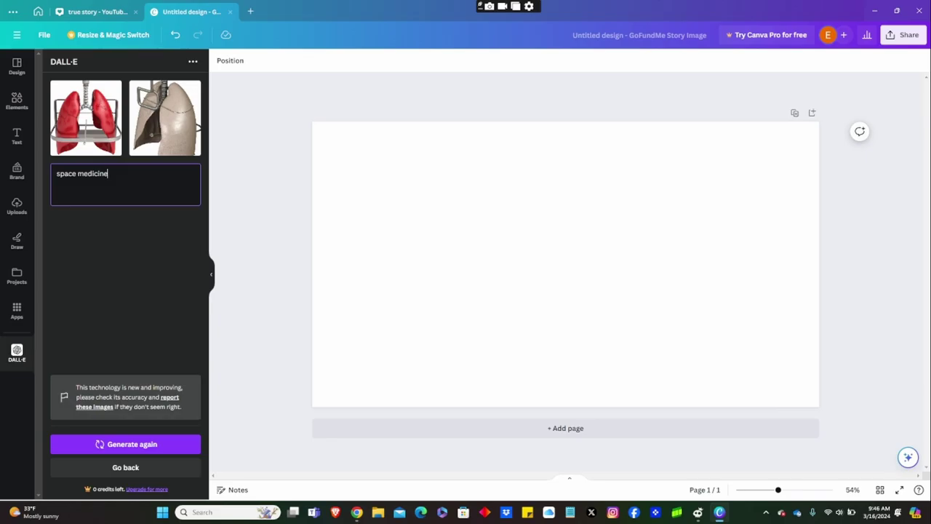